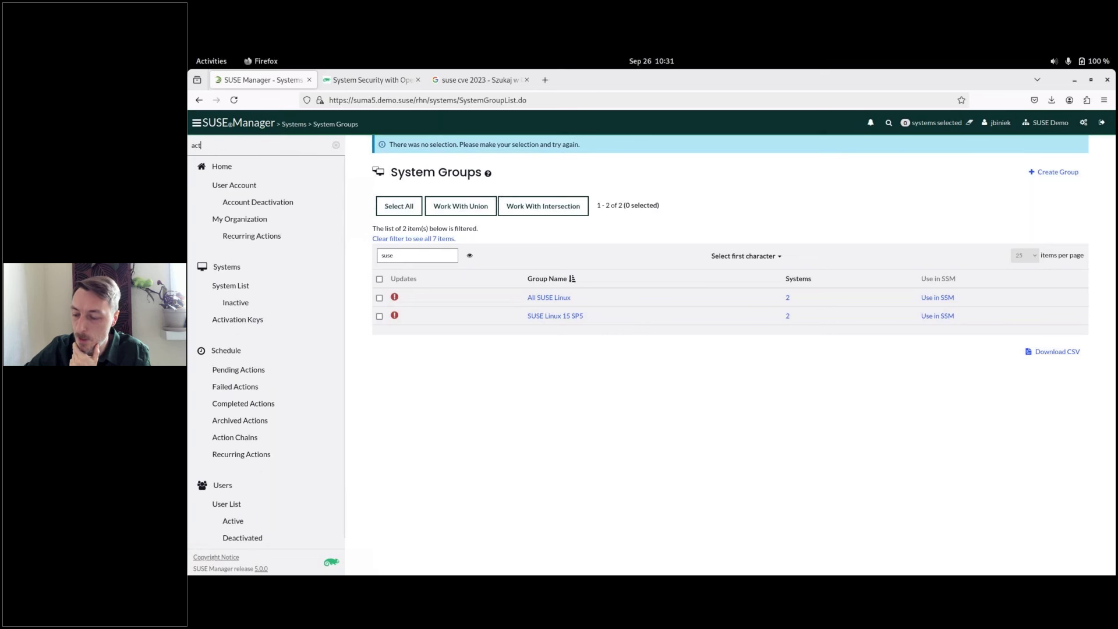
text(c)
key(BackSpace)
text(iv)
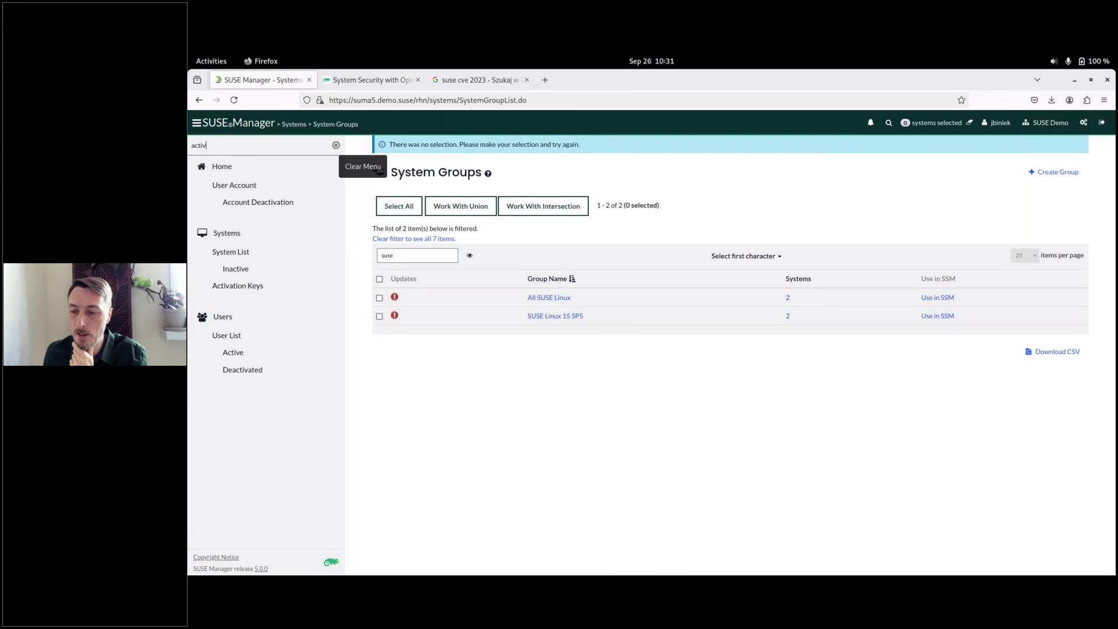
click(336, 145)
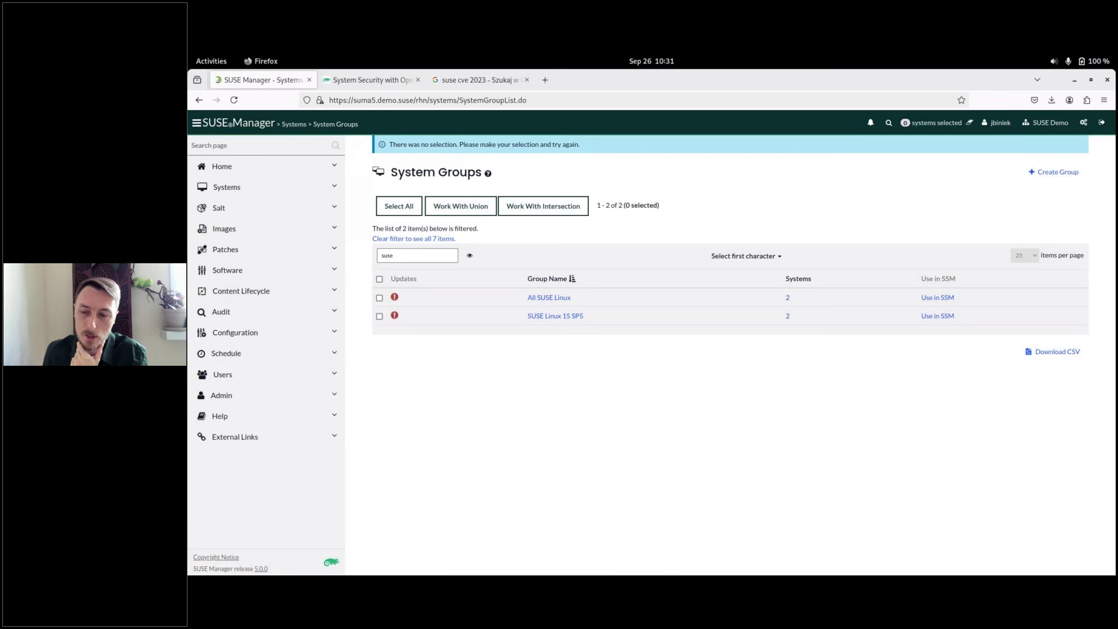
- Open the AppStreams software page of the rocky9.demo.suse system from the list of all systems
click(230, 188)
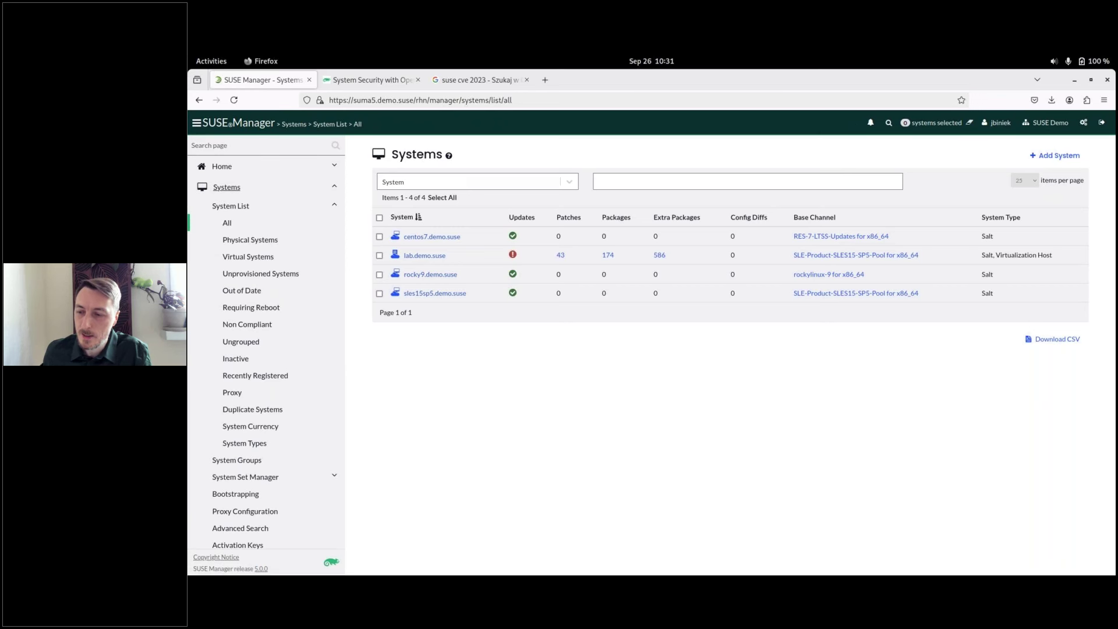
click(414, 274)
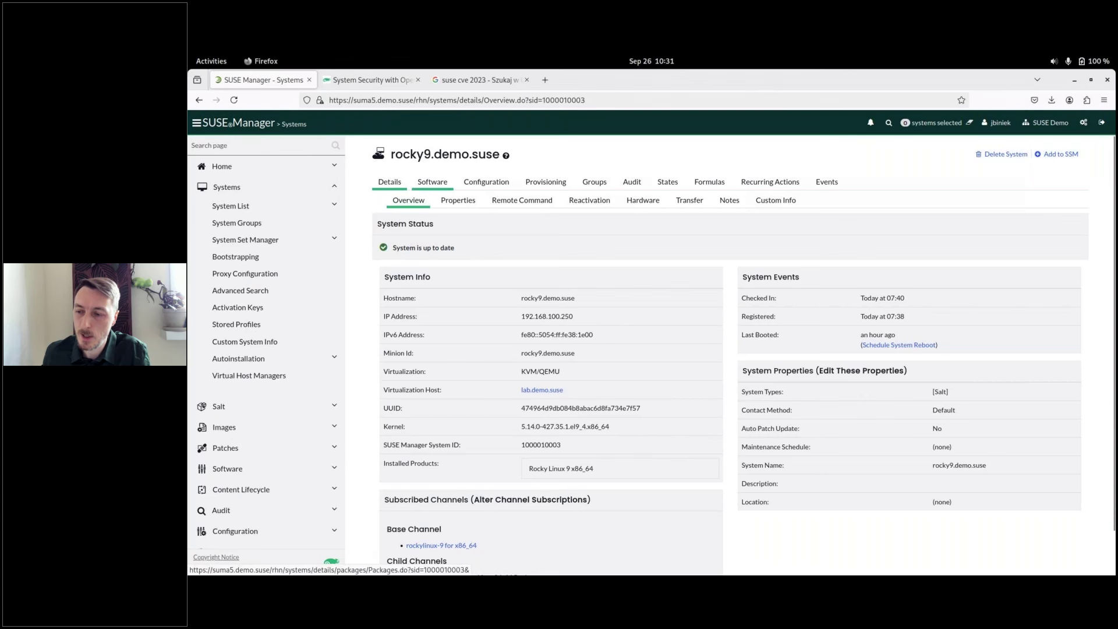
click(432, 182)
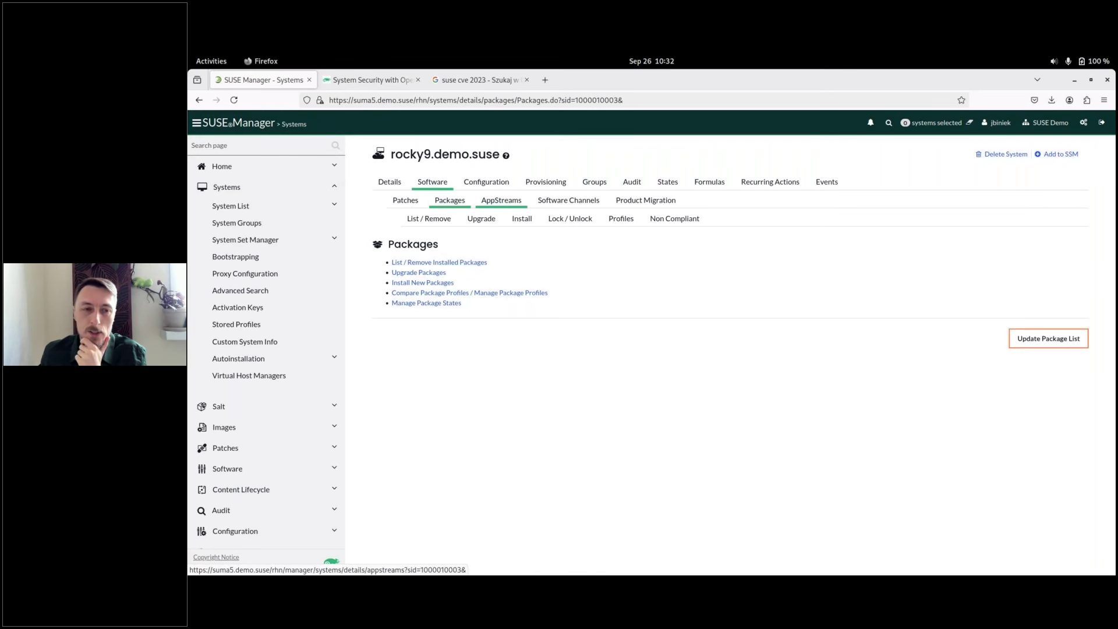
click(498, 200)
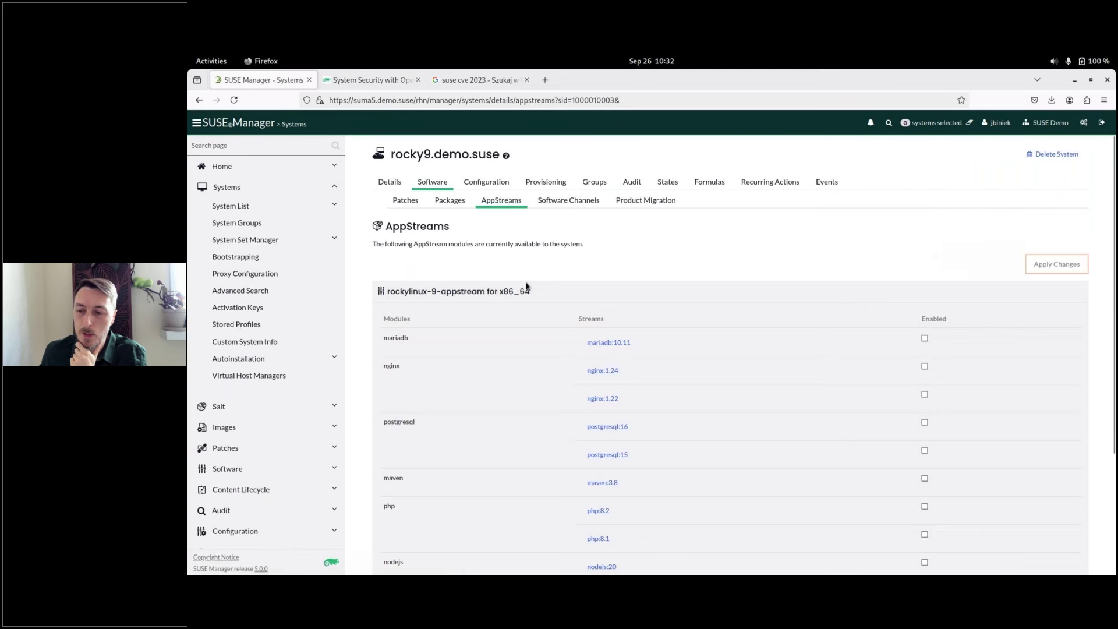
- Mark the php:8.1 stream as enabled in the rockylinux-9-appstream modules without applying the change
scroll(527, 287, down, 3)
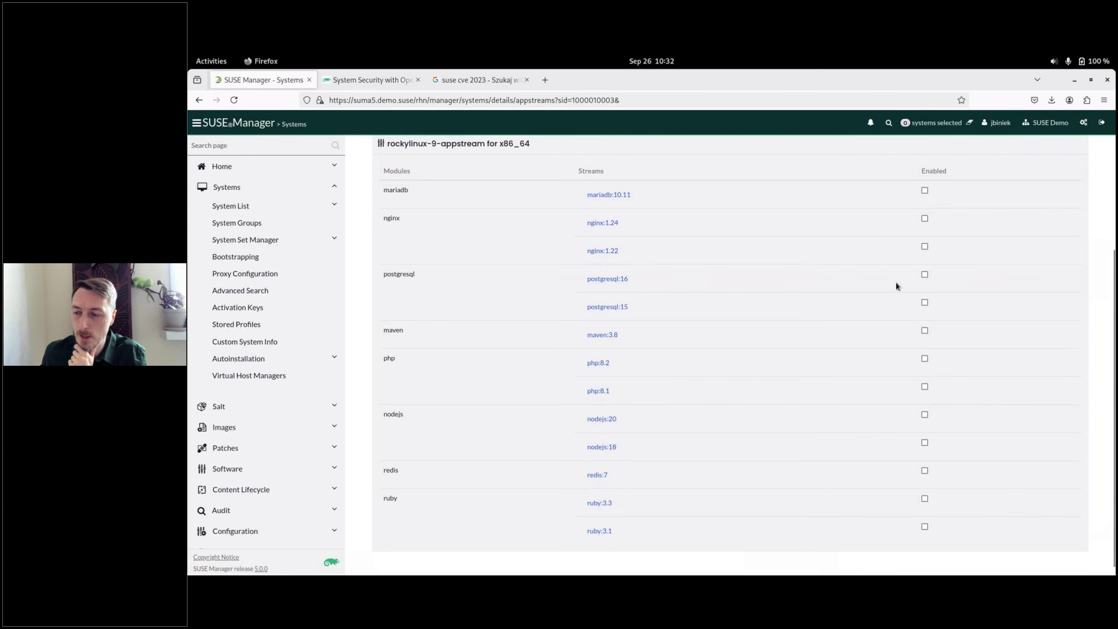
scroll(805, 379, down, 1)
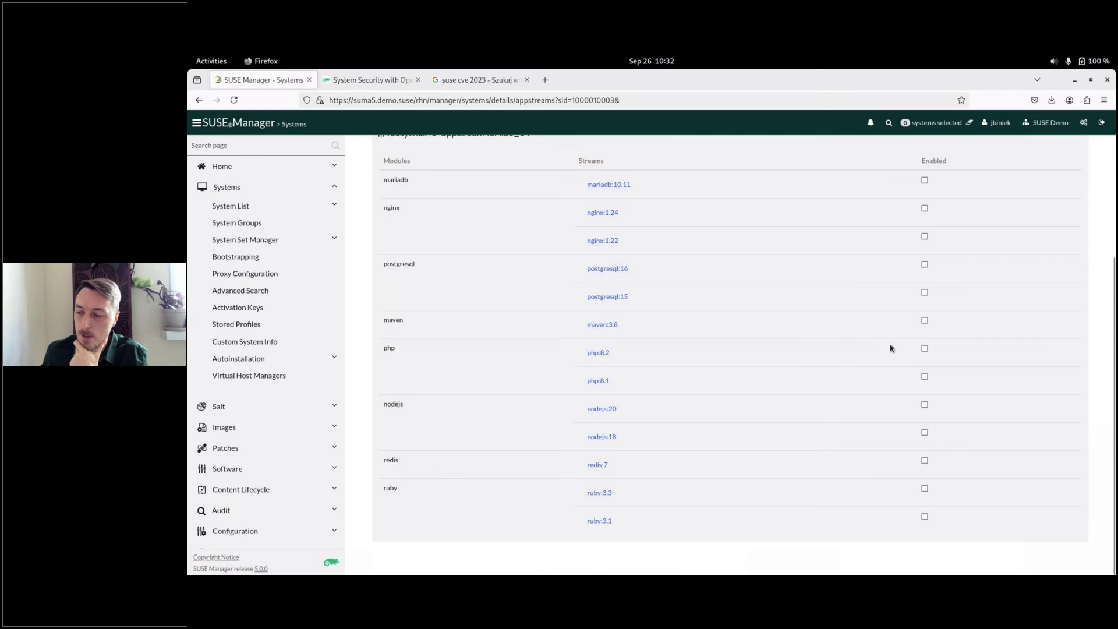
click(924, 349)
click(925, 376)
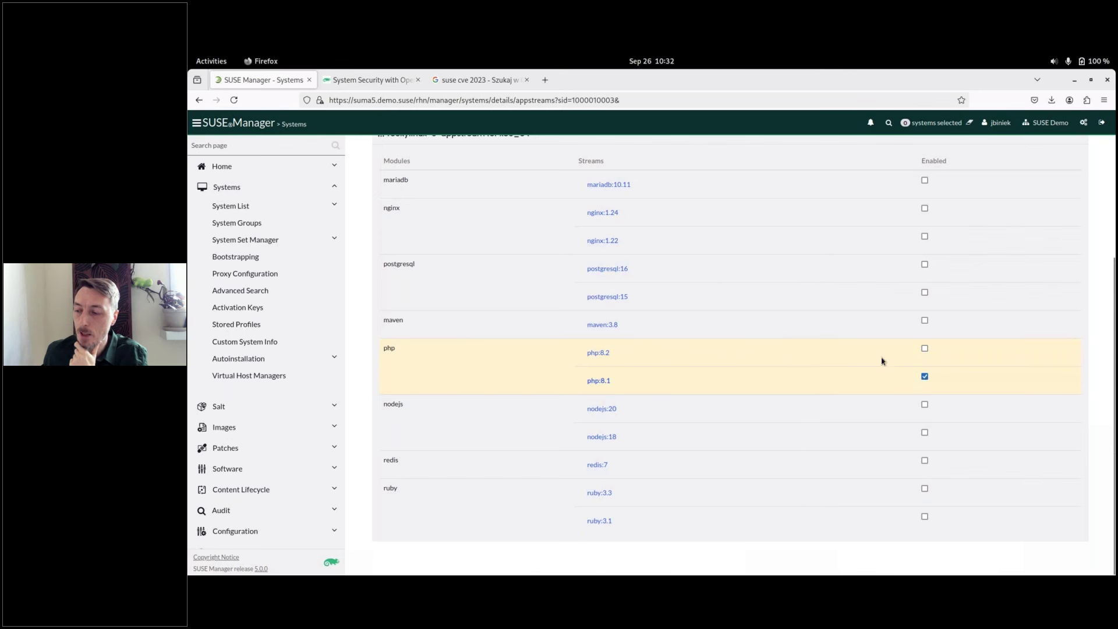
scroll(710, 309, up, 2)
scroll(710, 309, up, 2)
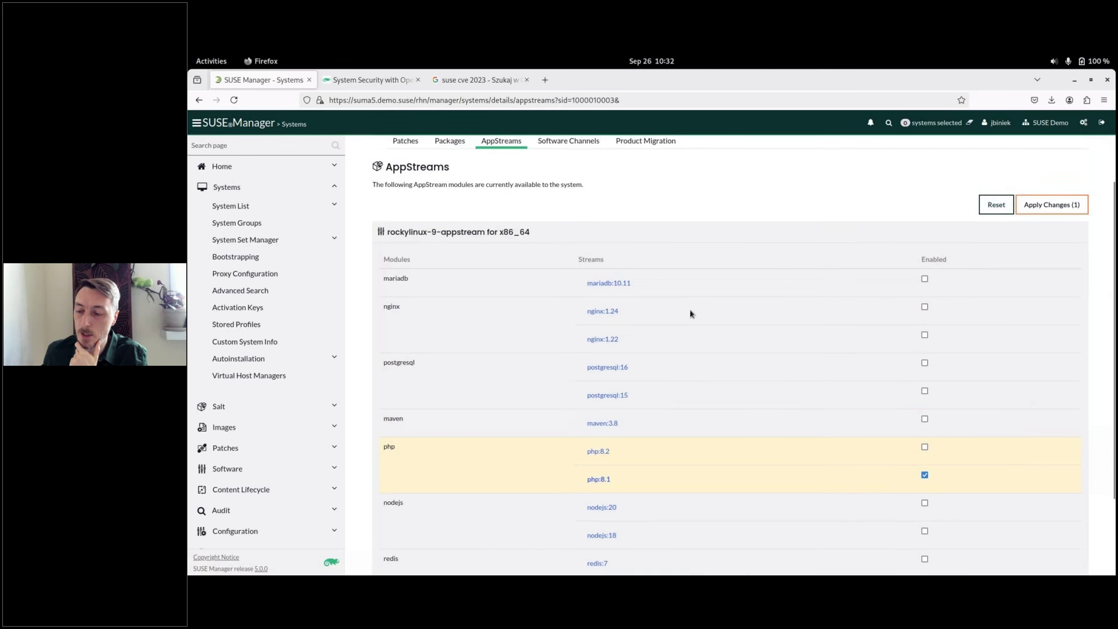
scroll(682, 317, down, 2)
scroll(682, 318, down, 1)
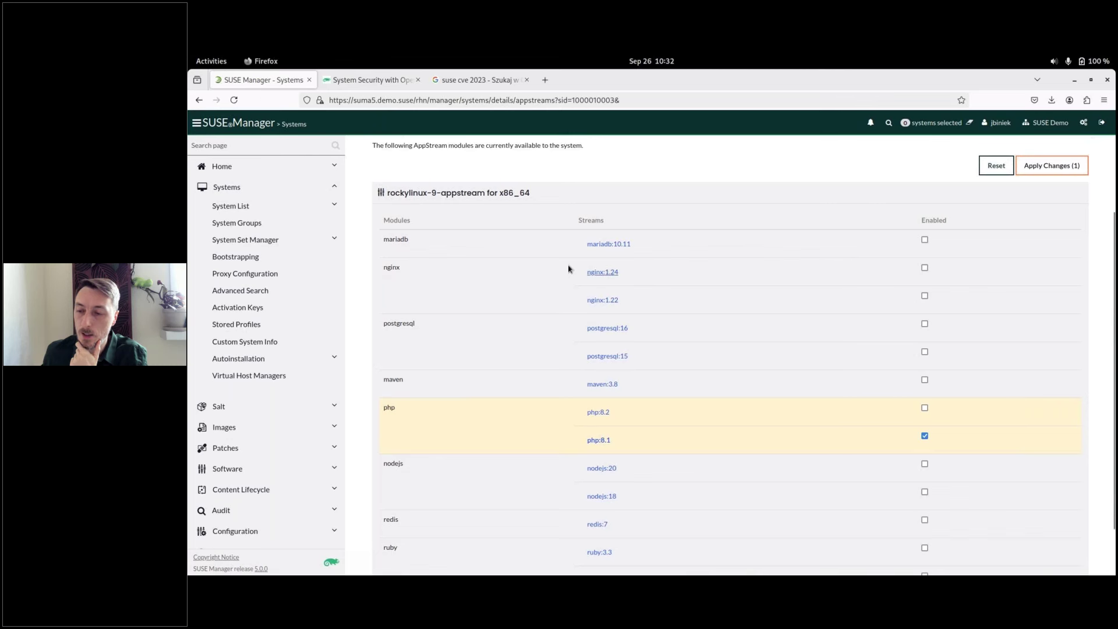
scroll(549, 269, up, 2)
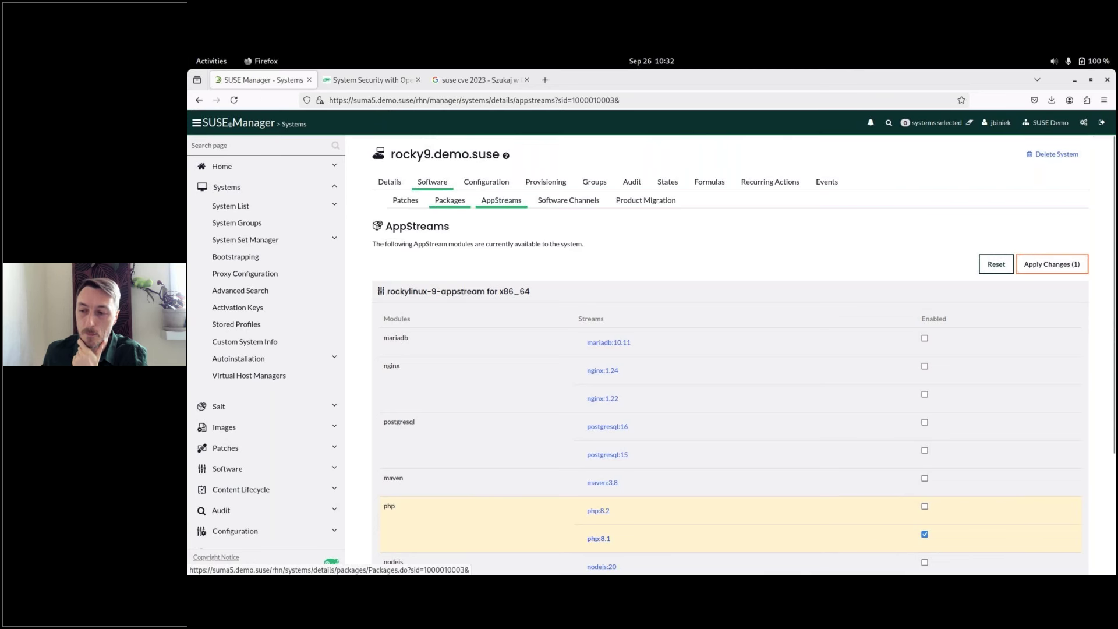
- Filter the rocky9.demo.suse system's installable packages by php and look through the matching packages
click(449, 201)
click(522, 218)
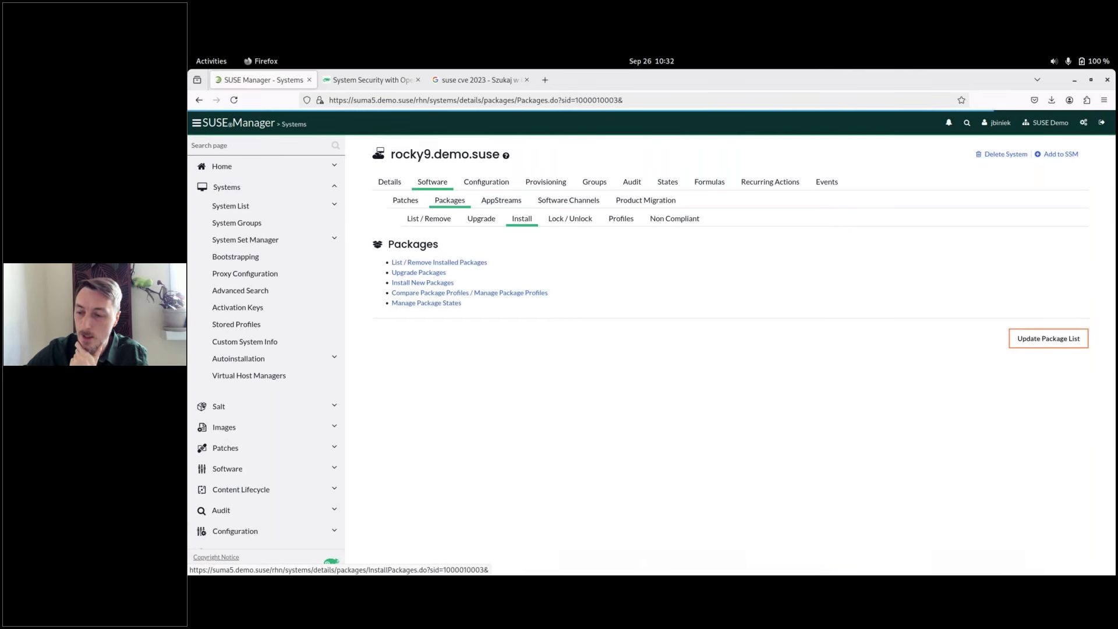
text(php)
key(Return)
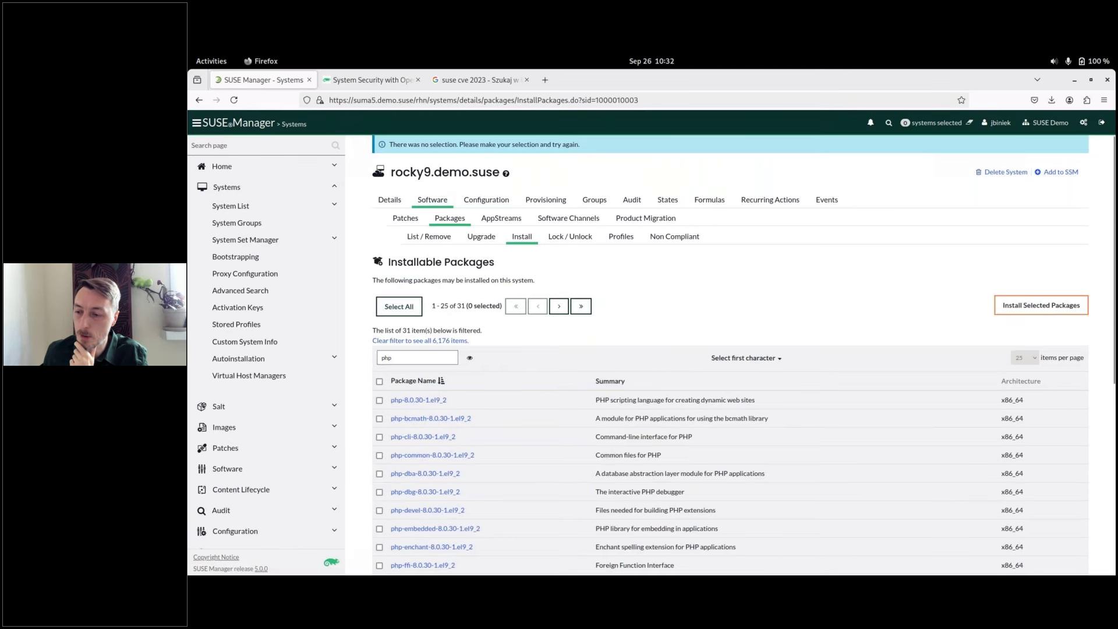
scroll(743, 355, down, 1)
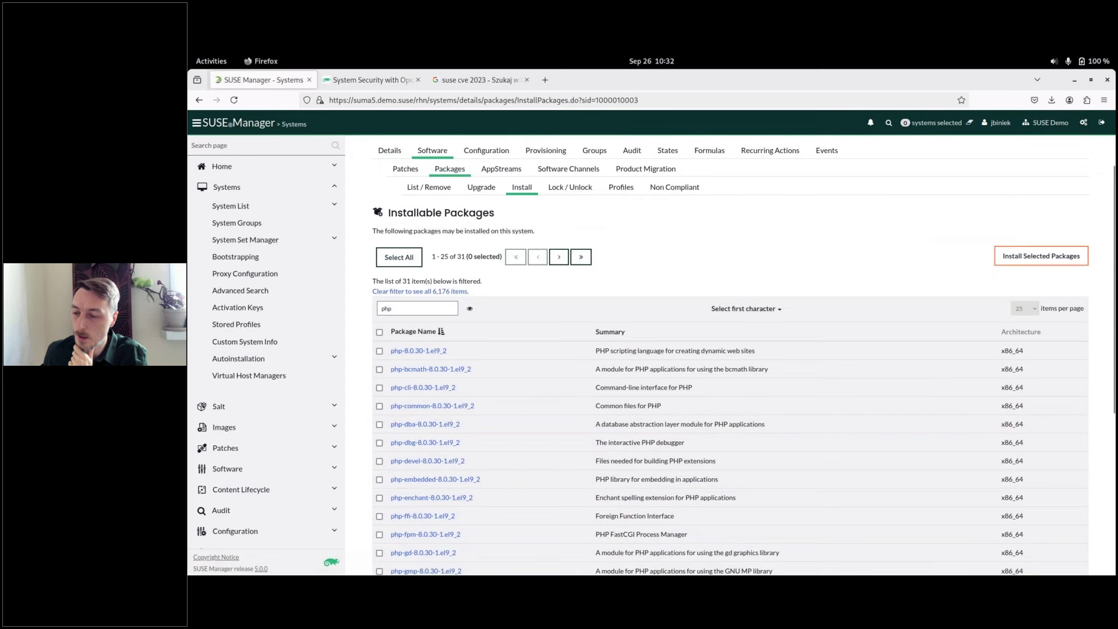
scroll(542, 305, down, 5)
scroll(541, 304, up, 5)
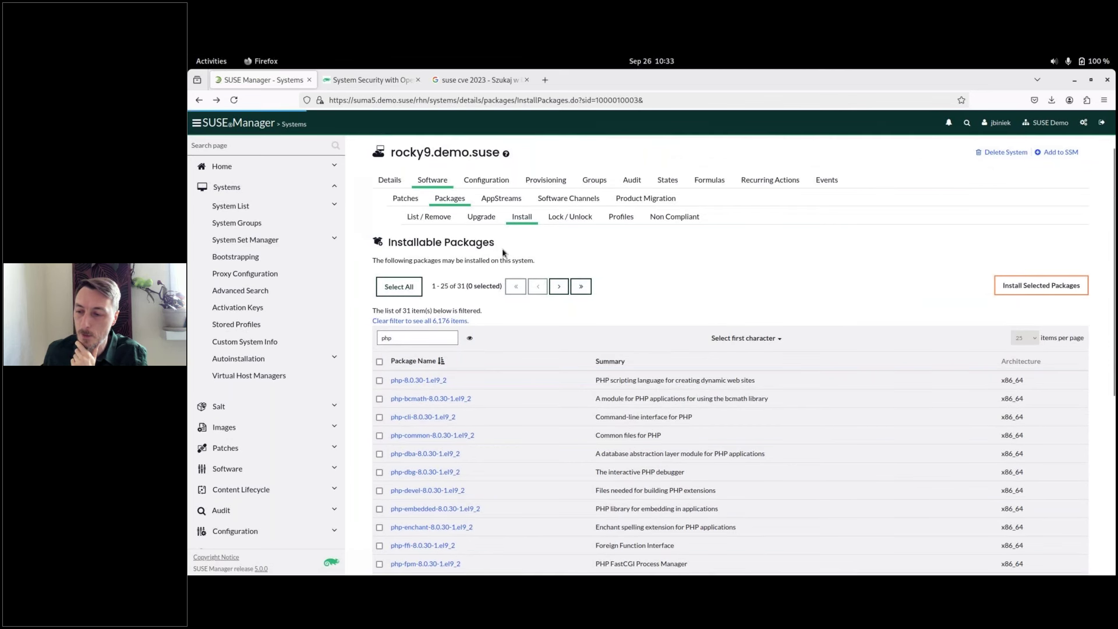
- Return to the system's AppStreams, enable the nginx:1.24 stream and apply the change
key(alt+Left)
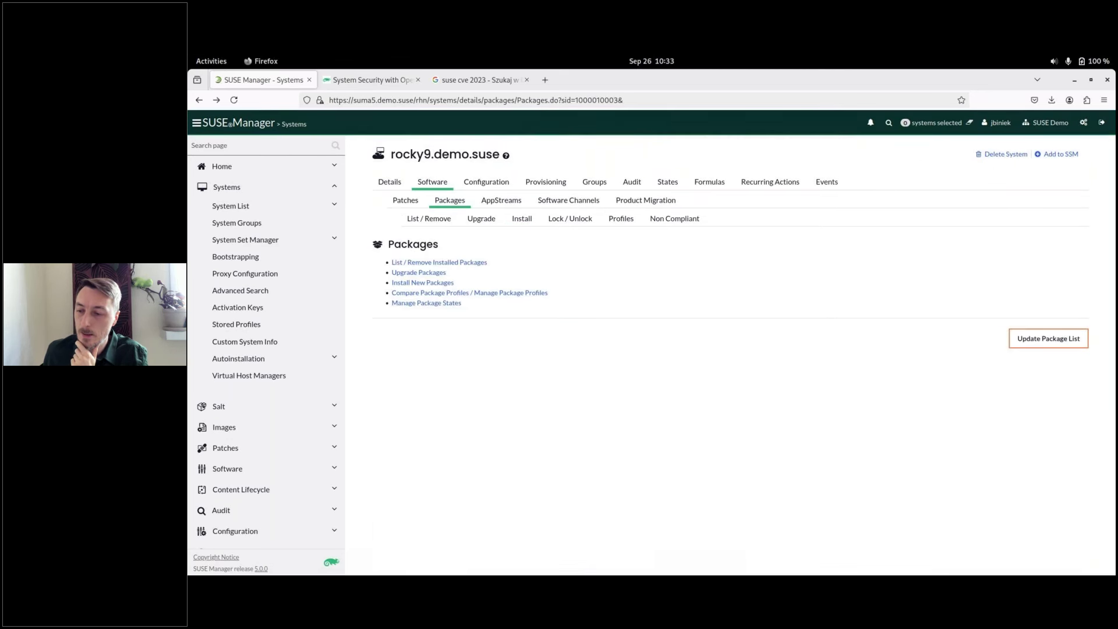
key(alt+Left)
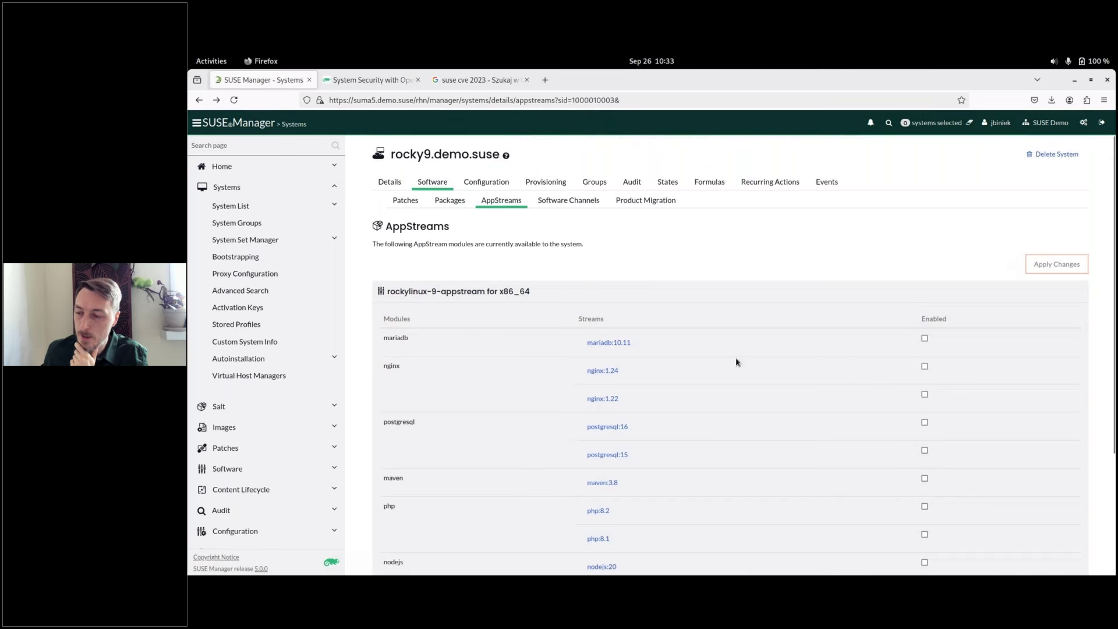
click(924, 366)
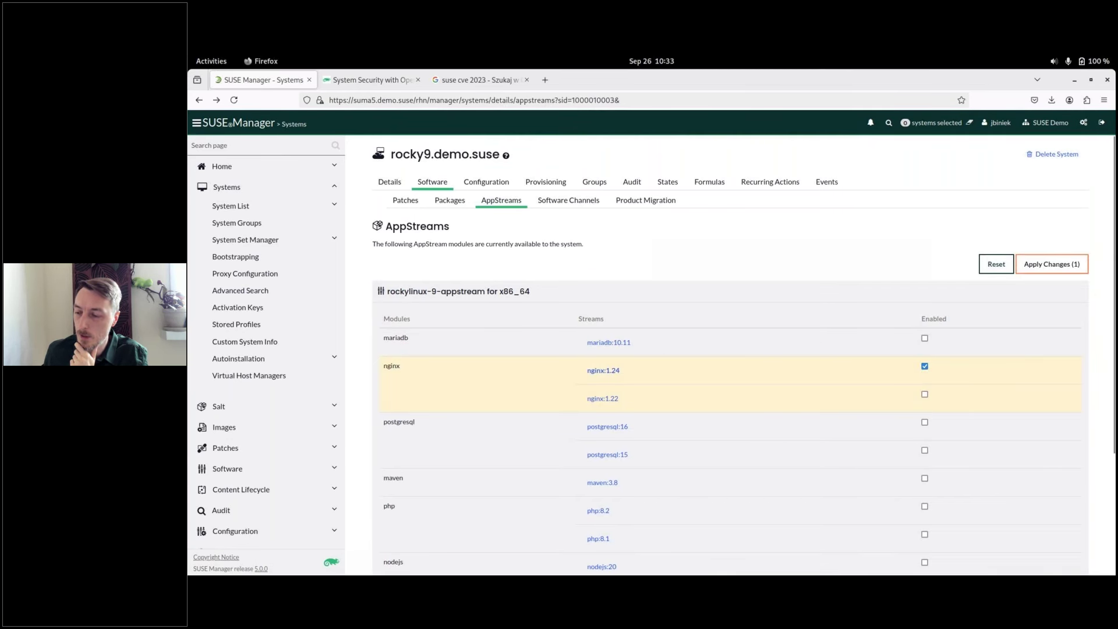
scroll(968, 392, down, 3)
scroll(908, 422, up, 3)
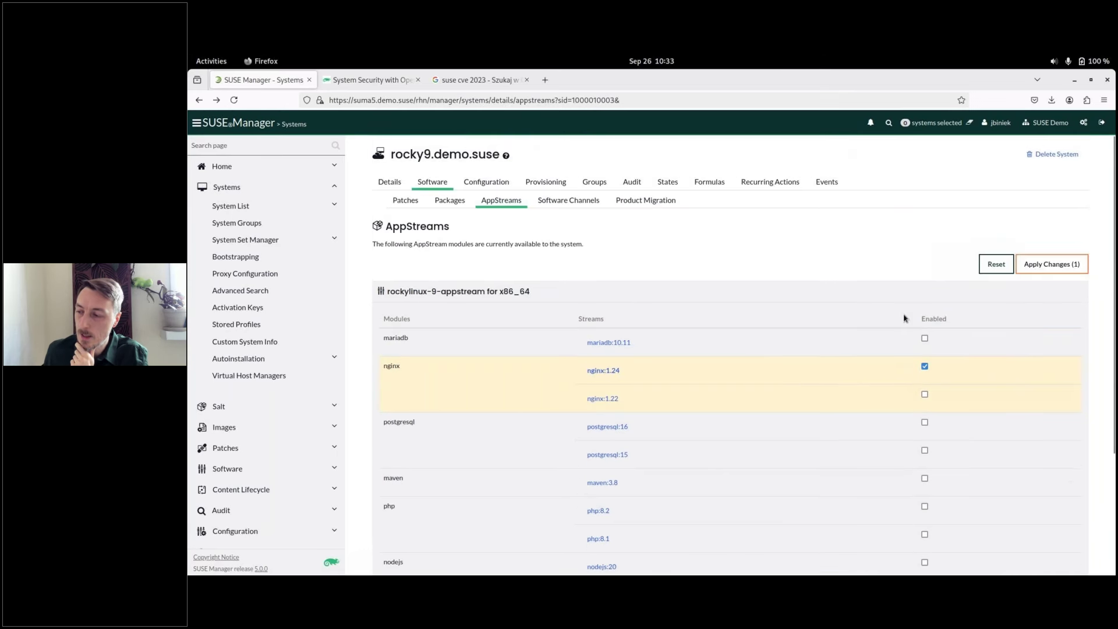
click(1050, 265)
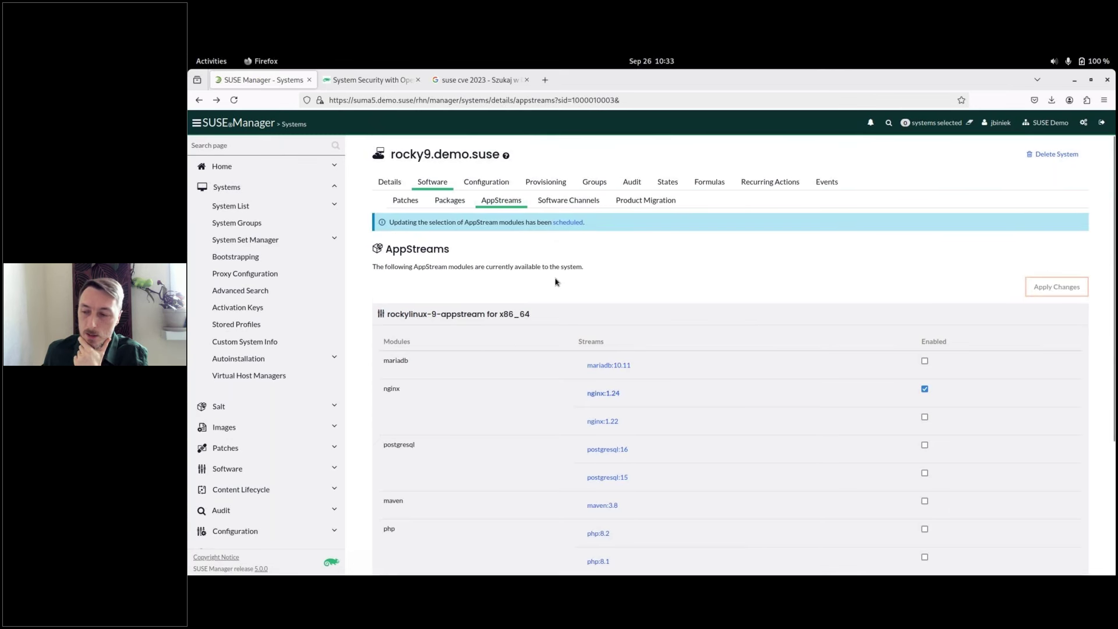
- Filter the system's installable packages by nginx and check the versions offered
click(450, 201)
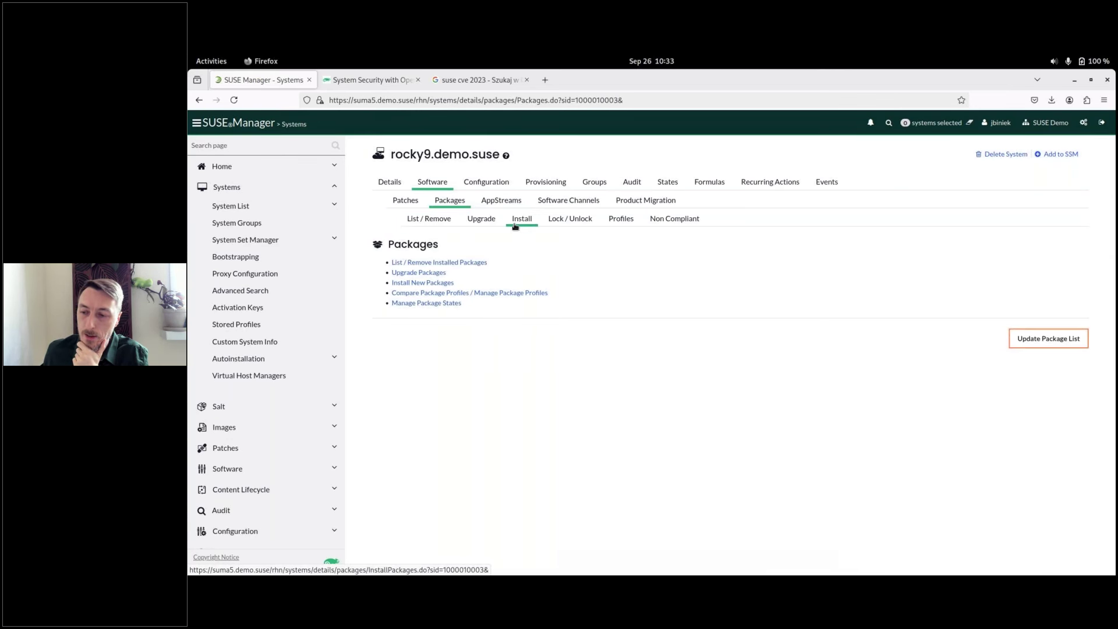
click(423, 283)
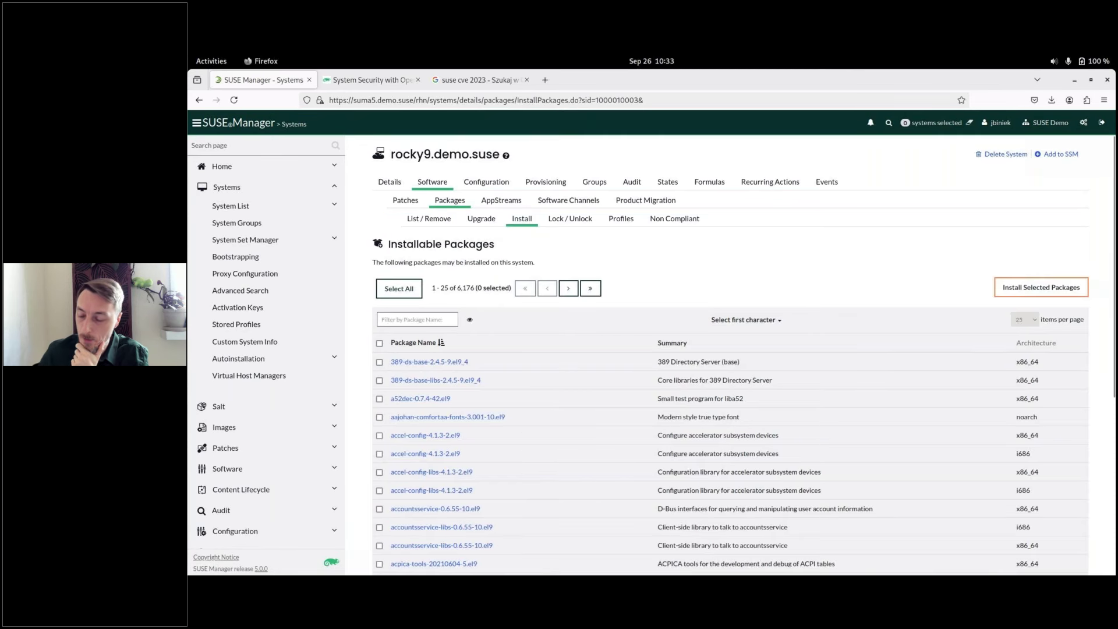
text(n)
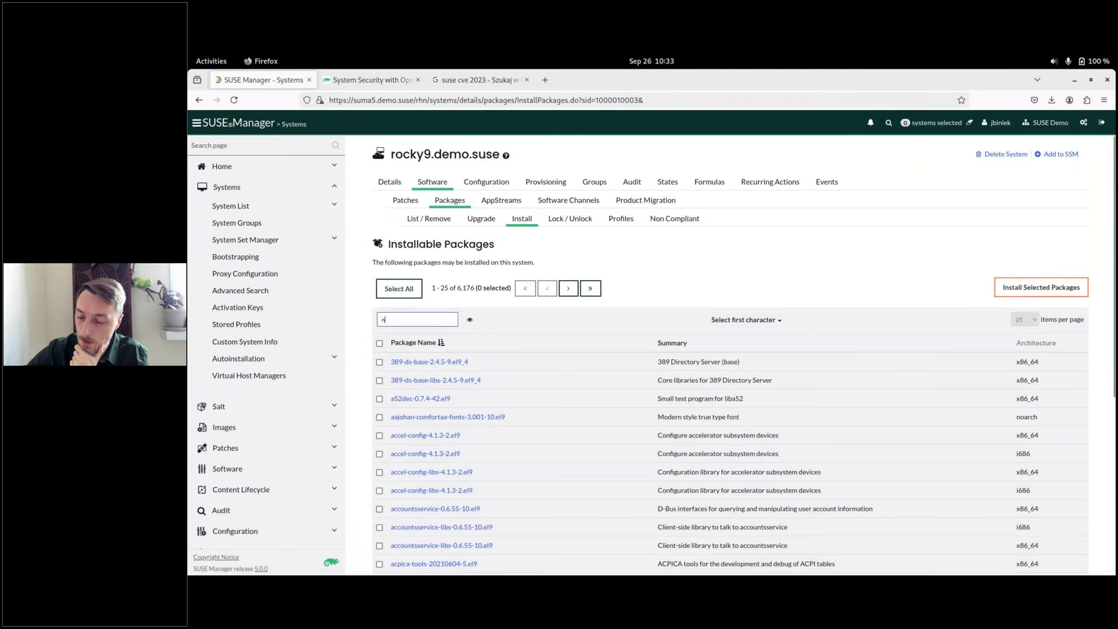
text(gin)
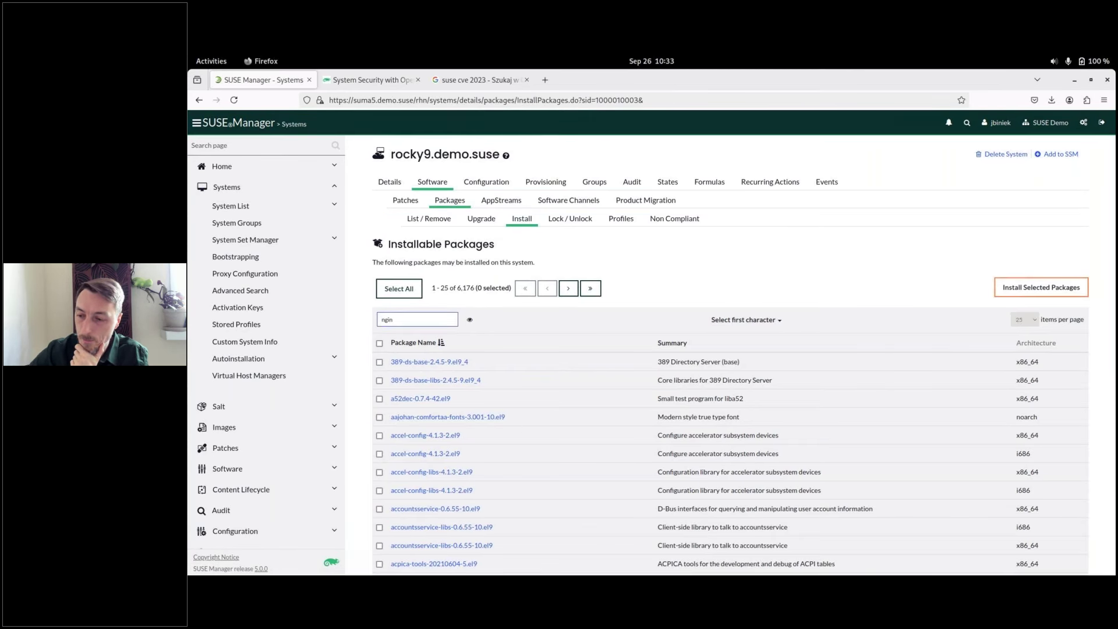
key(Return)
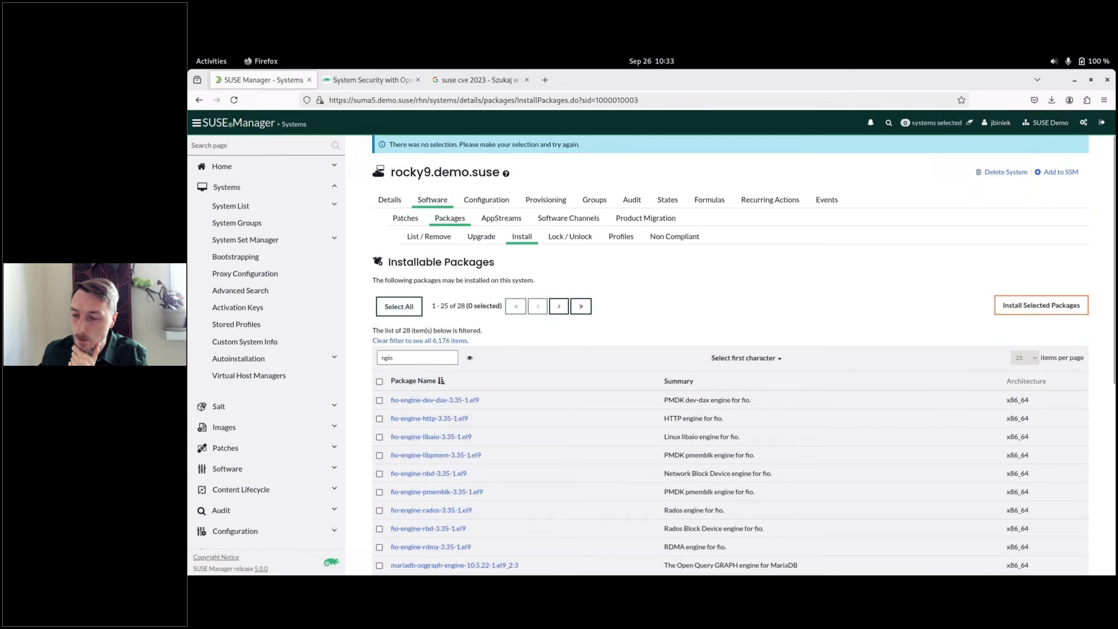
text(x)
key(Return)
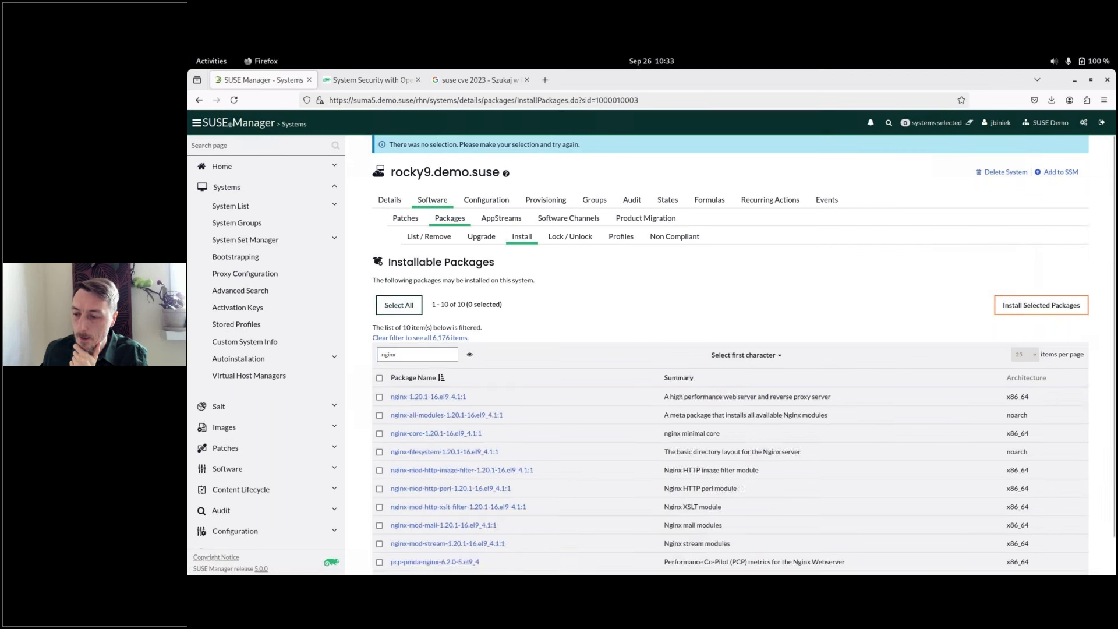
scroll(509, 401, down, 1)
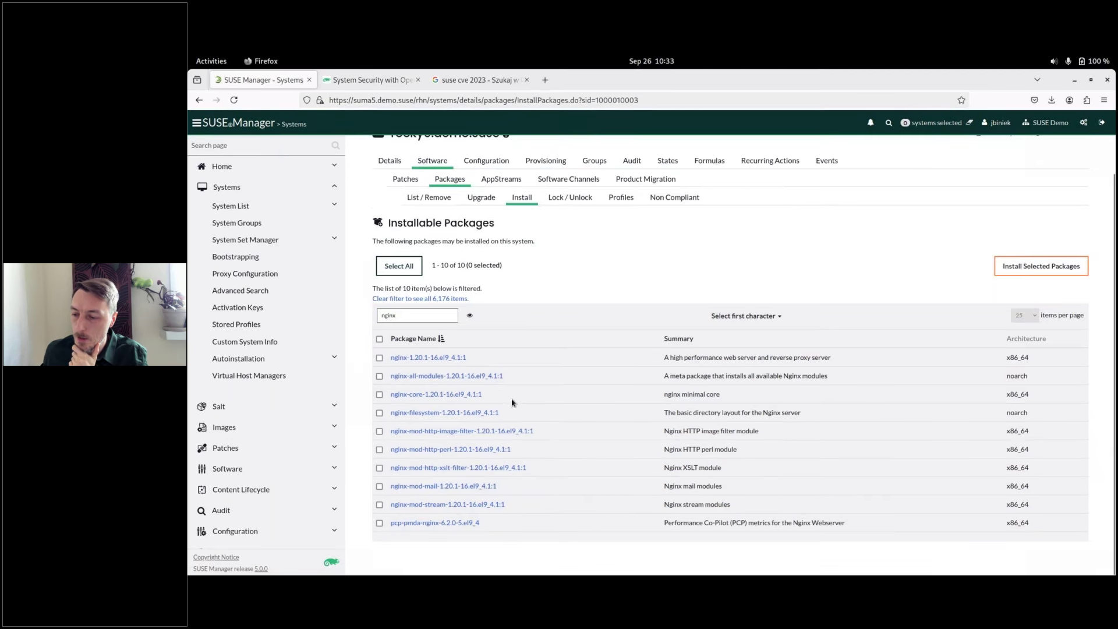
scroll(487, 335, up, 1)
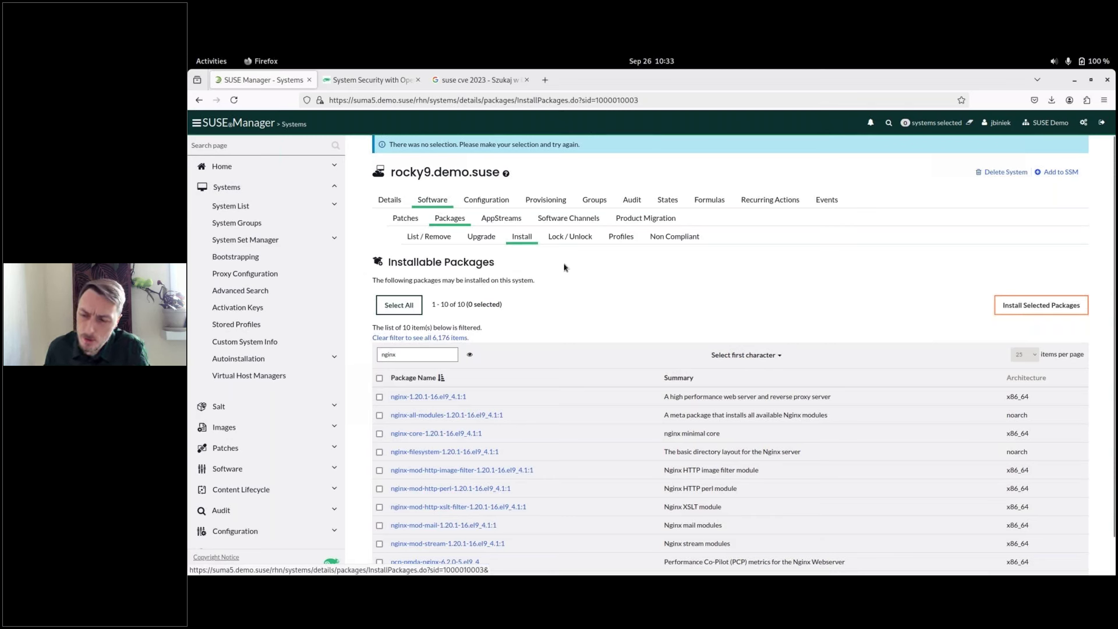
- Go back to the system's AppStreams and review the available module streams
key(alt+Left)
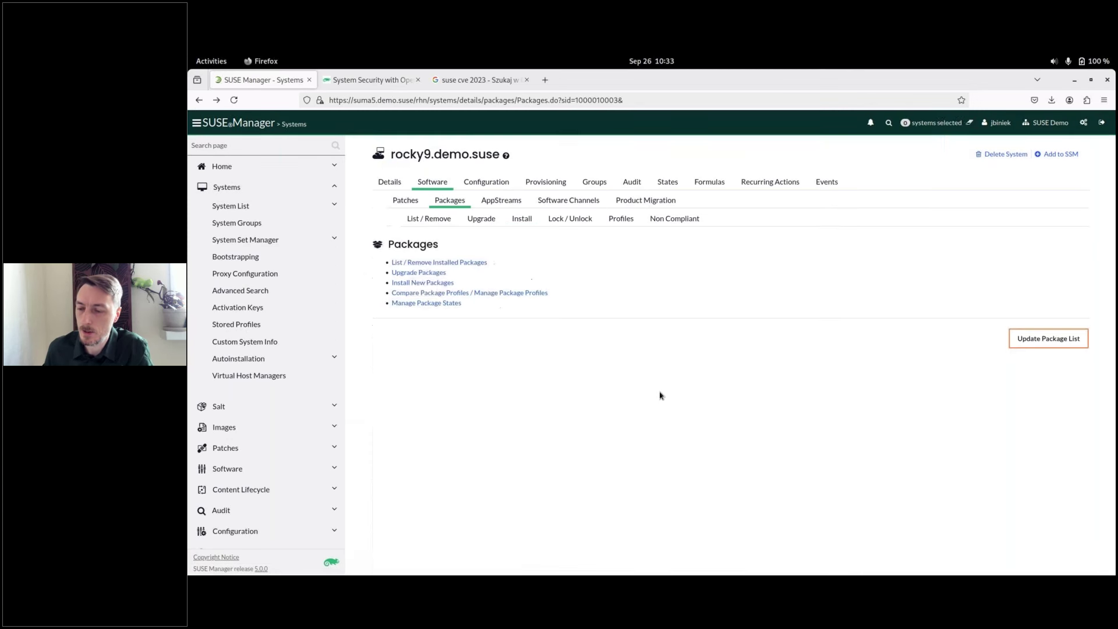
key(alt+Left)
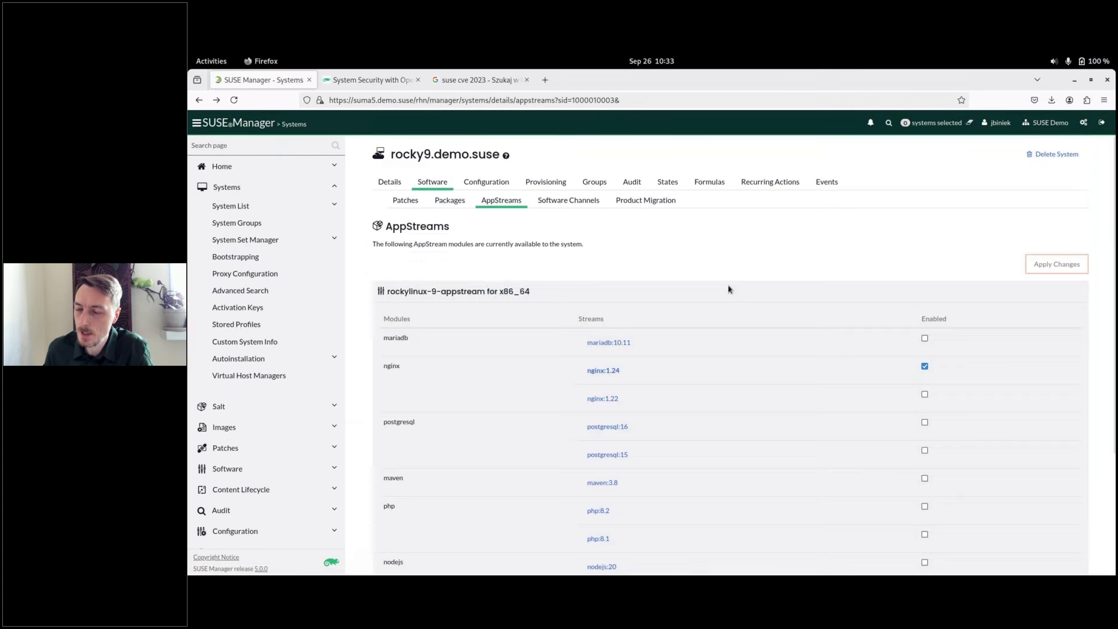
scroll(691, 255, down, 3)
scroll(631, 242, up, 2)
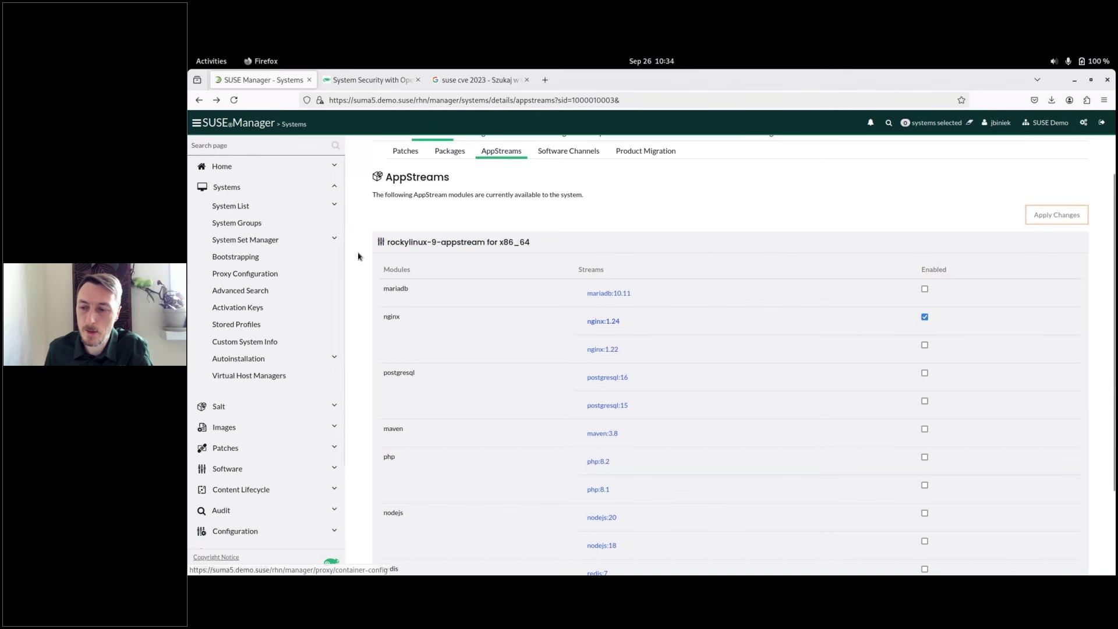
scroll(358, 256, up, 1)
scroll(730, 355, up, 1)
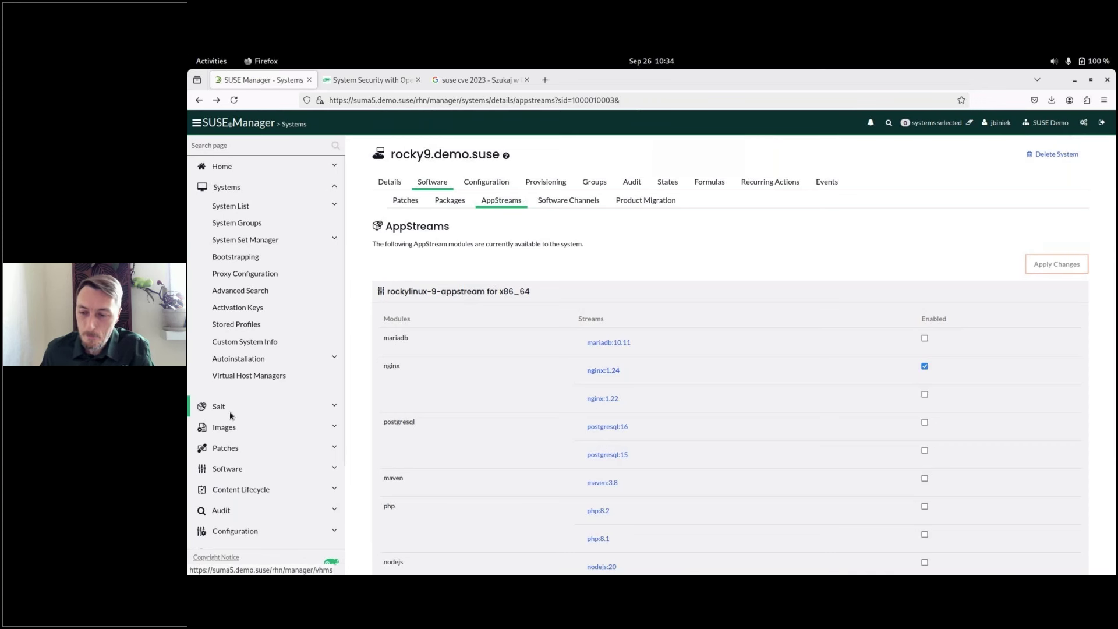
scroll(250, 312, down, 3)
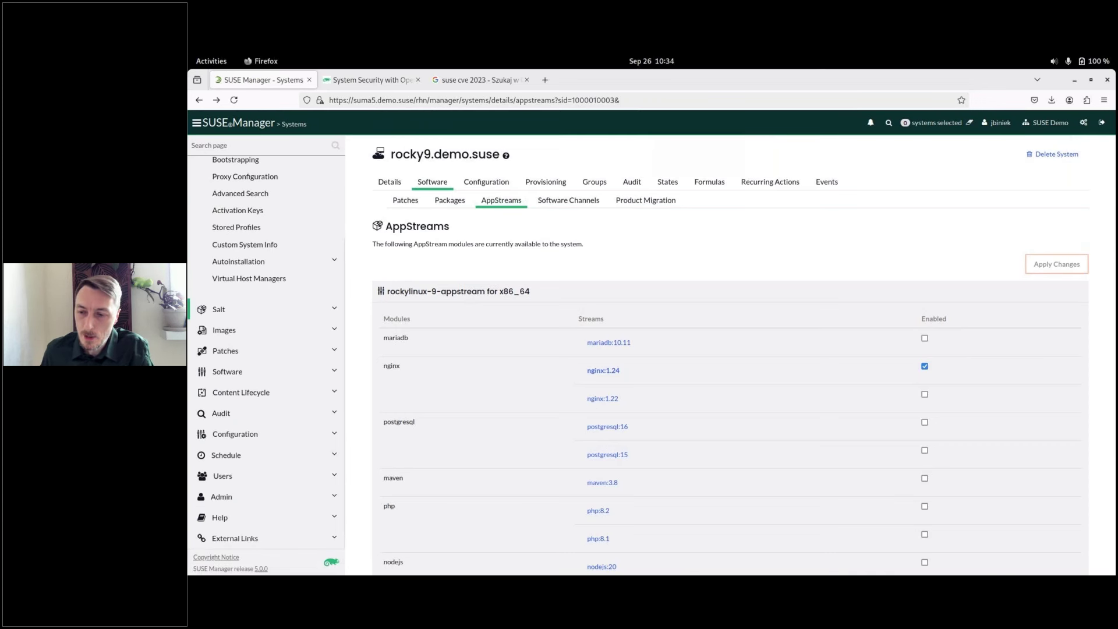
scroll(251, 211, up, 2)
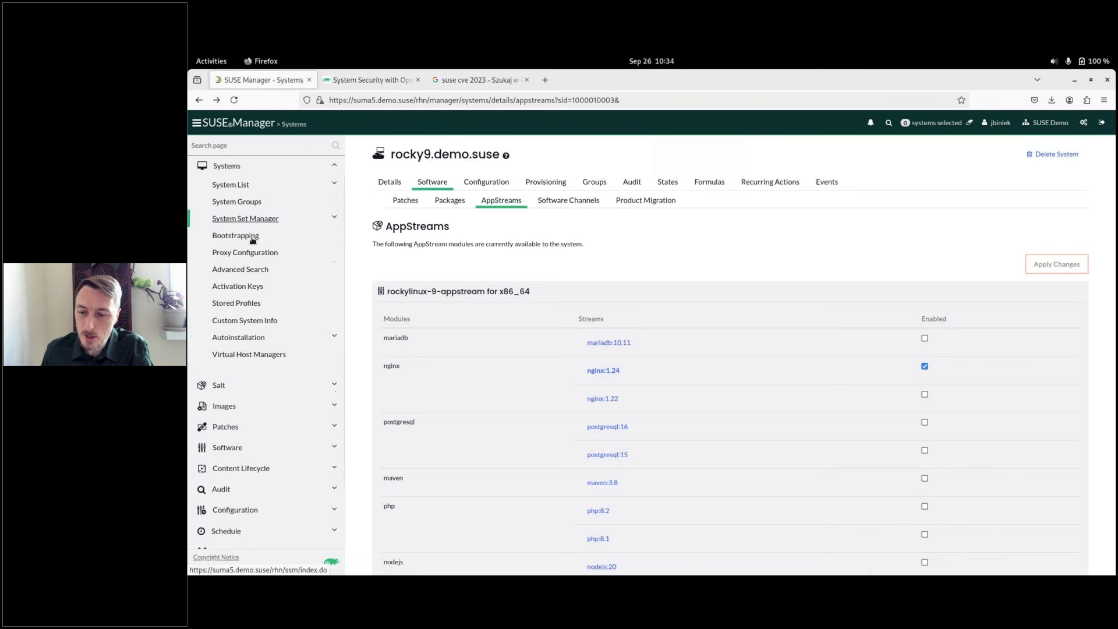
- Try to find the attestation page by filtering the navigation entries by "att" and "ate", and clear the filter
scroll(253, 240, up, 1)
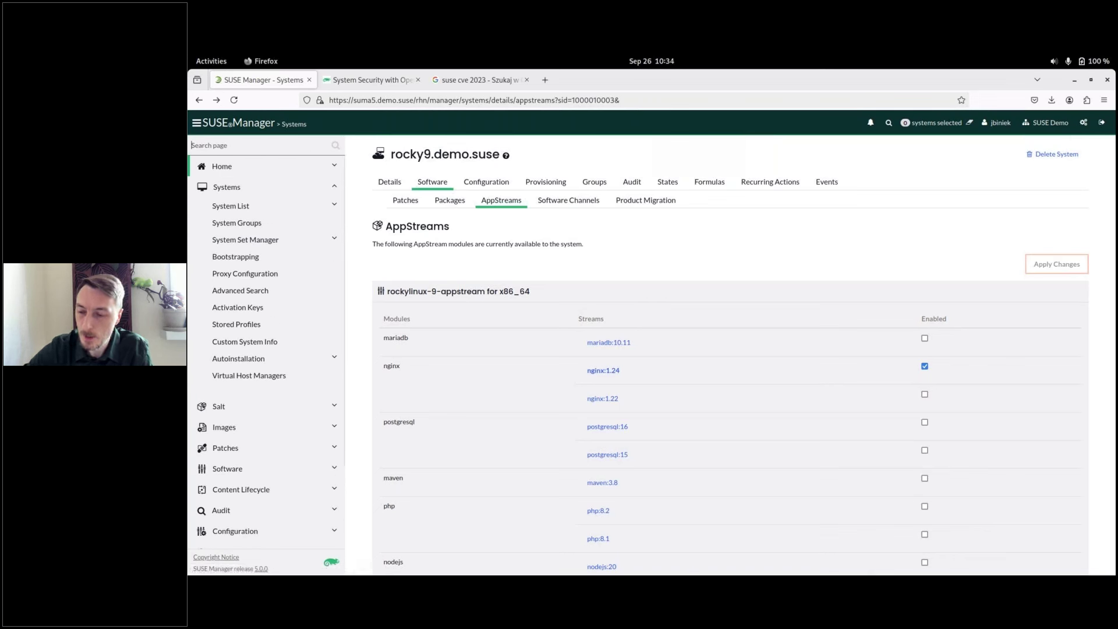
text(att)
key(BackSpace)
key(BackSpace)
text(te)
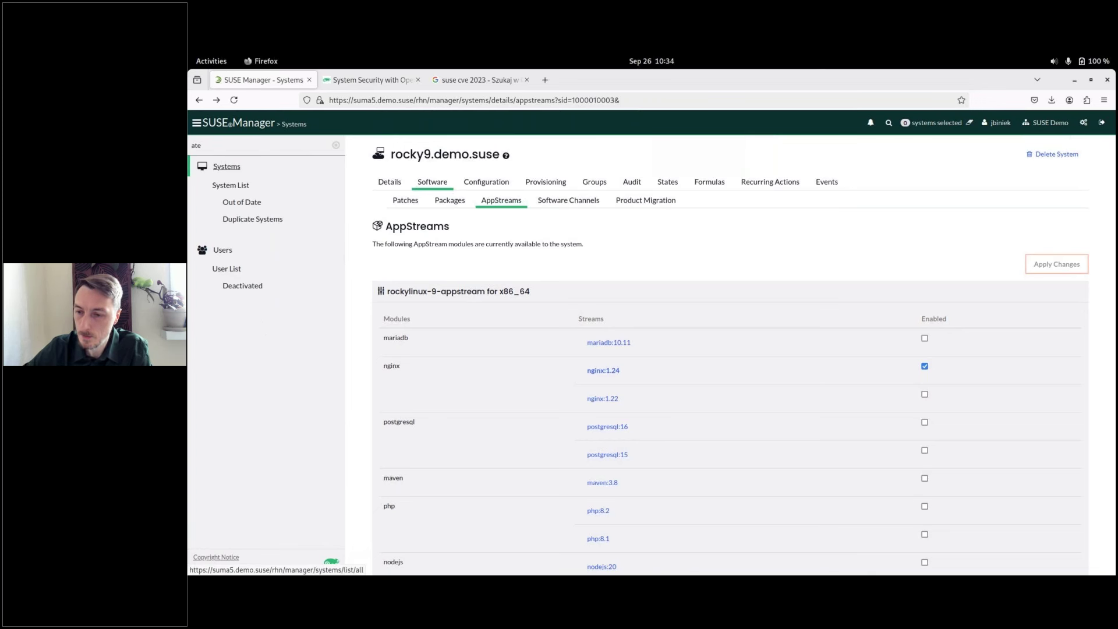
key(BackSpace)
key(BackSpace)
key(BackSpace)
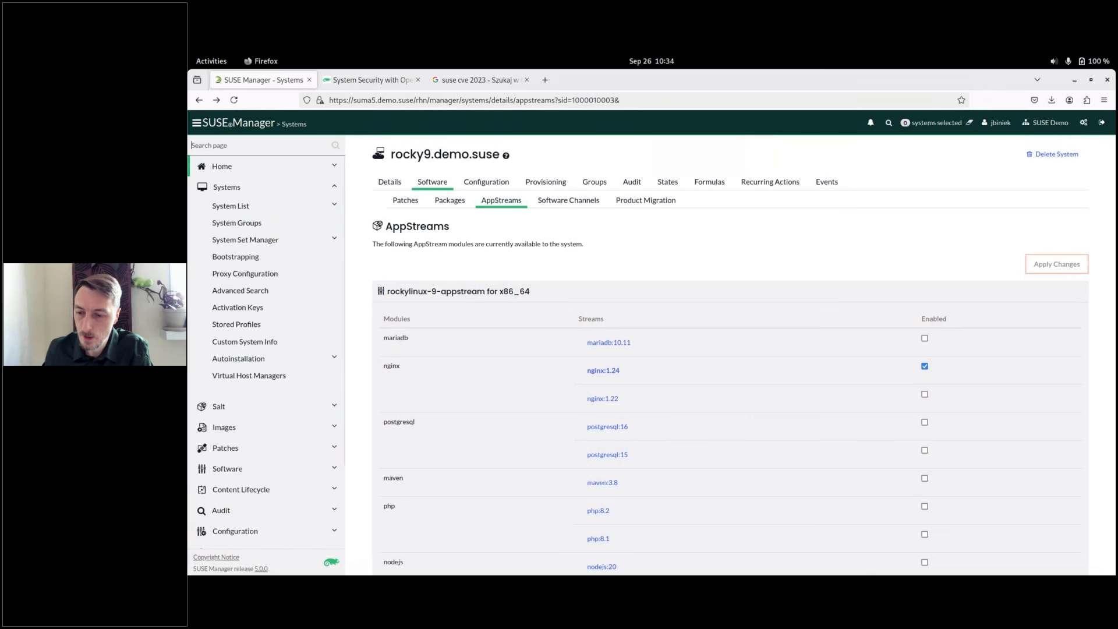
- Open the Confidential Computing attestations page among the audit features
scroll(273, 431, down, 3)
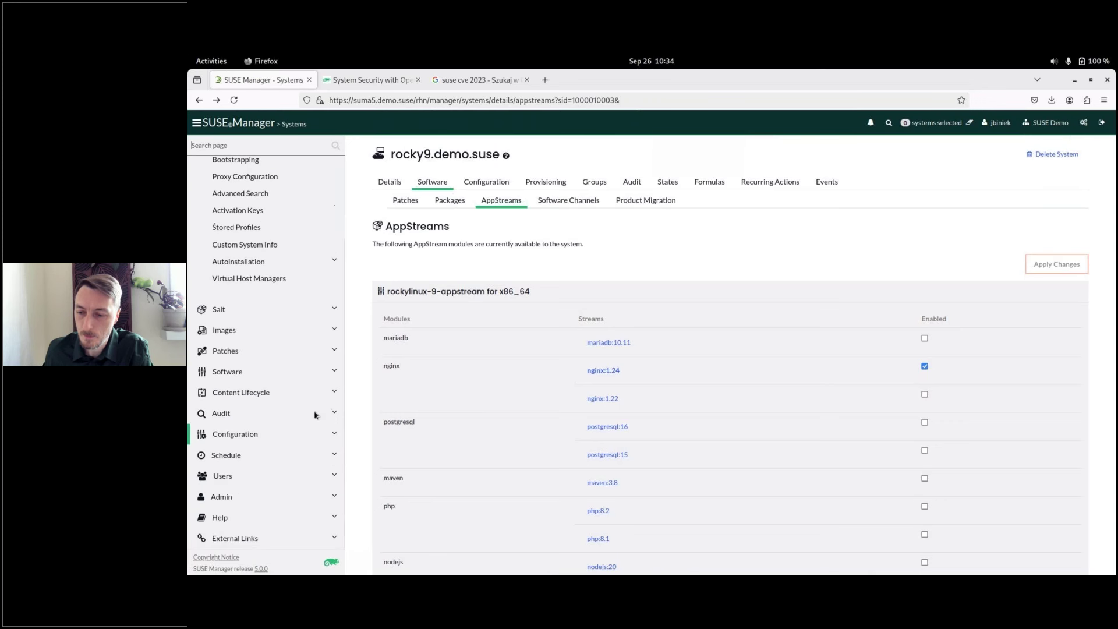
click(319, 413)
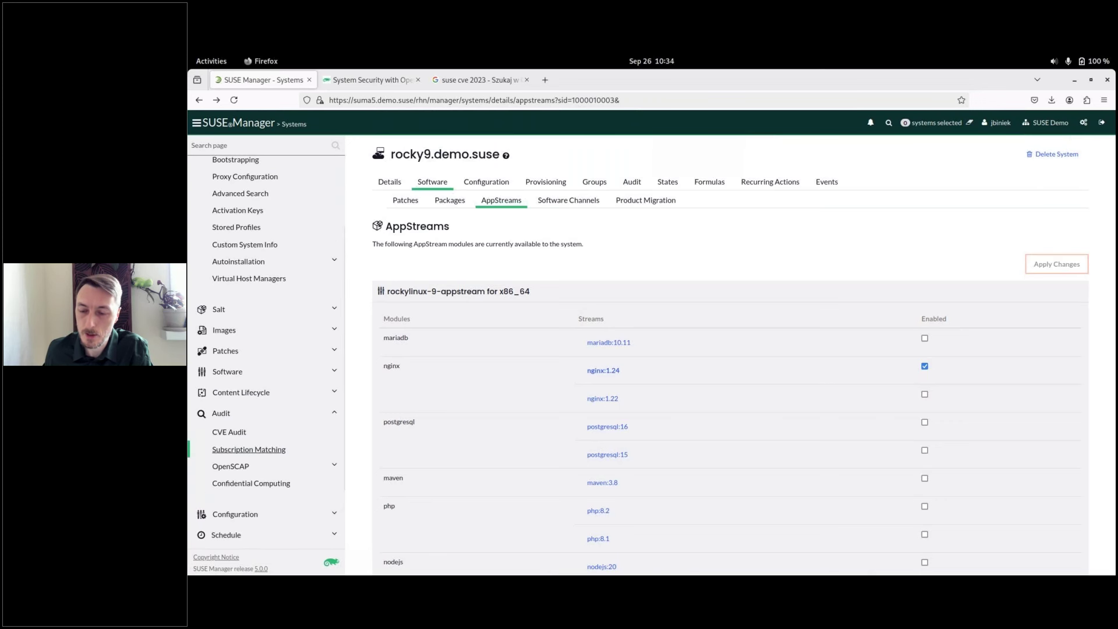
click(250, 483)
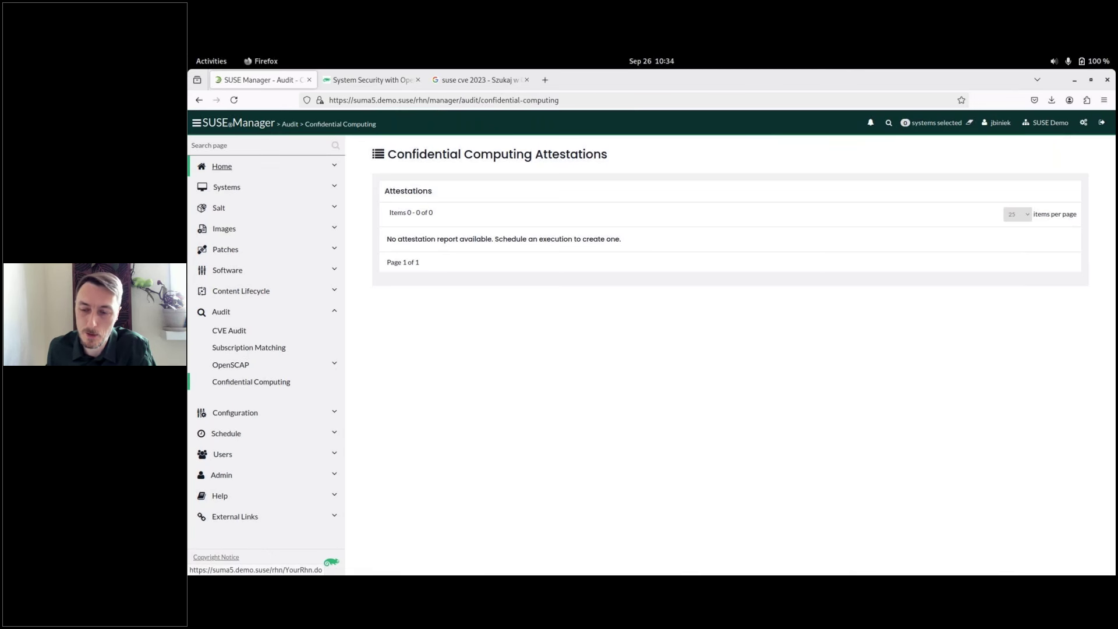
- Return to the Home overview and switch to the presentation slides
click(222, 167)
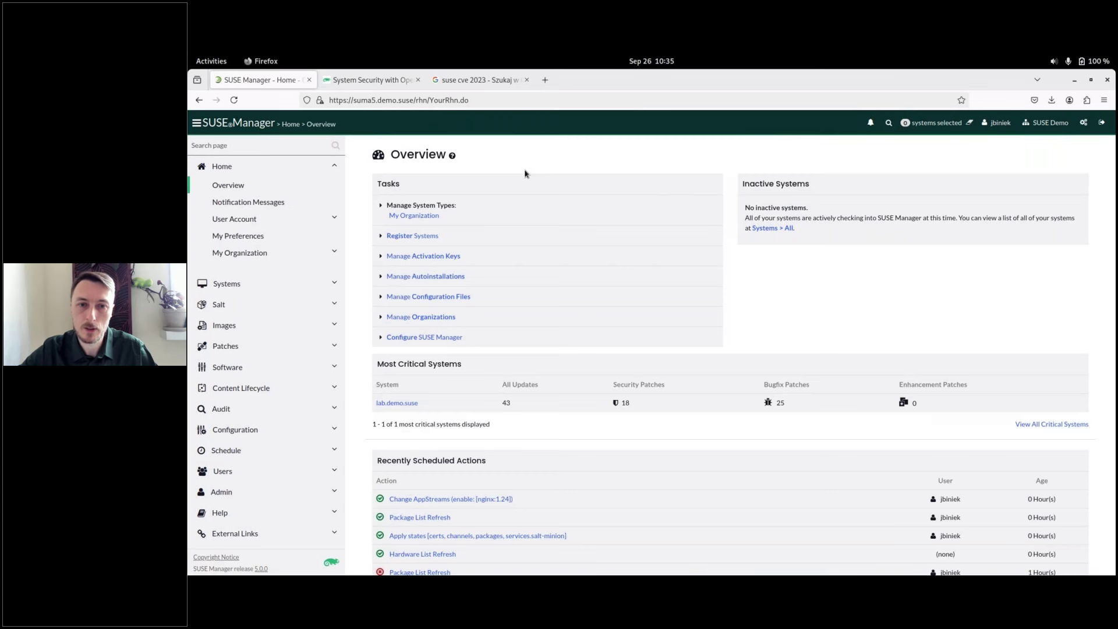
key(alt+Tab)
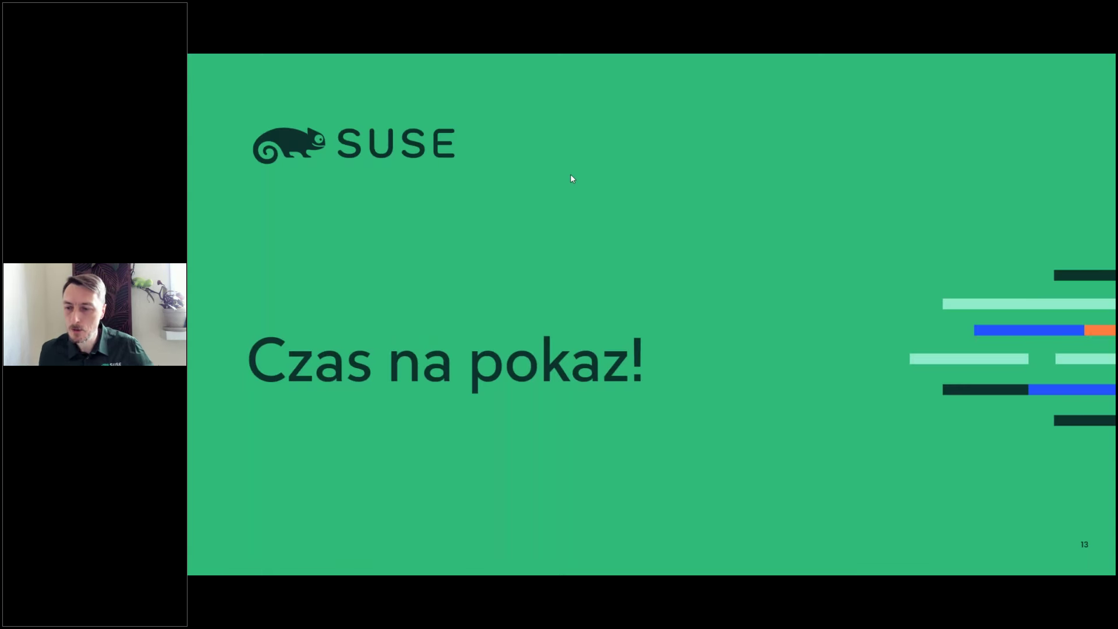